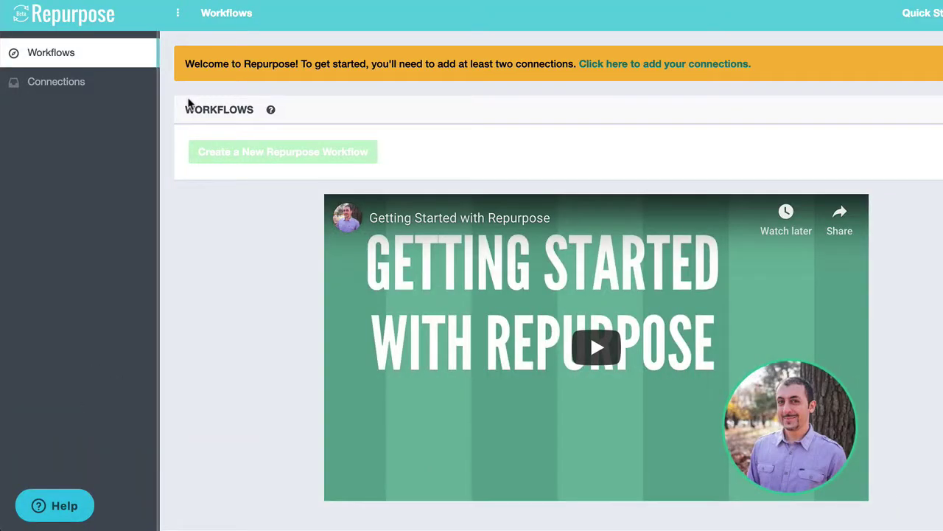
- From the Connections page, start adding an Audio Podcast (input) connection
{"action": "left_click", "coordinate": [46, 88]}
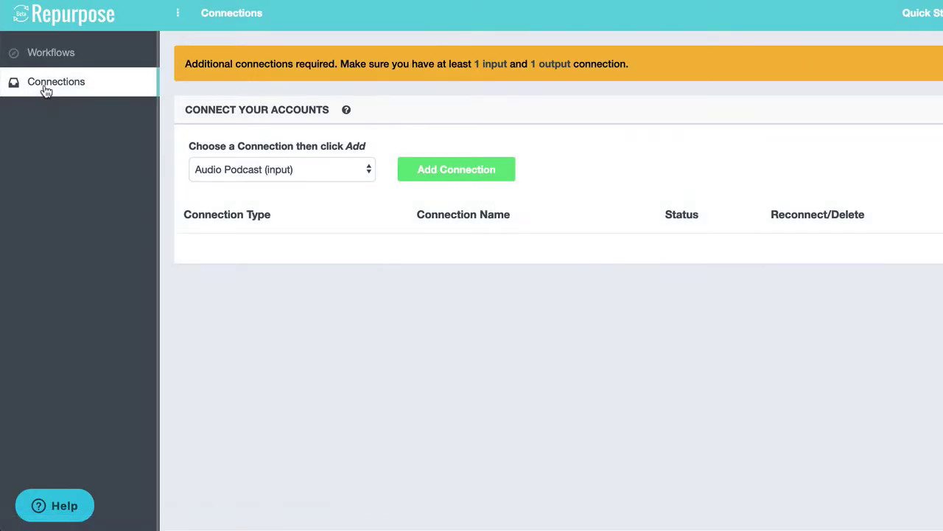
{"action": "left_click", "coordinate": [325, 175]}
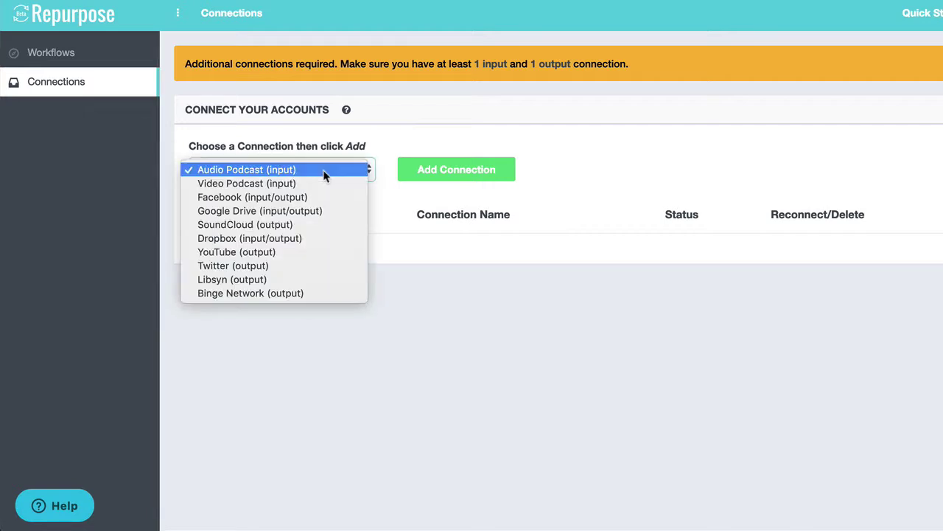
{"action": "left_click", "coordinate": [324, 175]}
{"action": "left_click", "coordinate": [472, 177]}
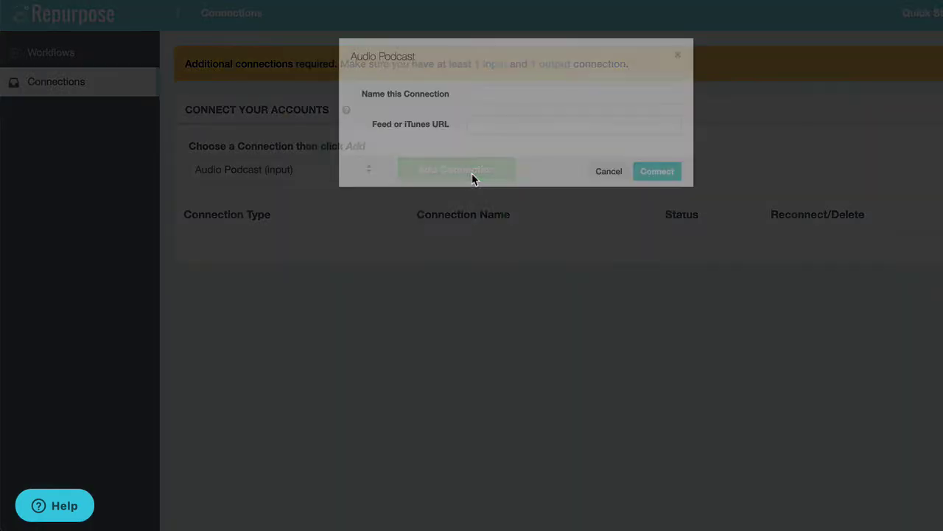
- Name the connection 'Hani's Podcas' and enter the feed URL 'htppps://hmourra.libsyn.com//rs'
{"action": "left_click", "coordinate": [486, 109]}
{"action": "type", "text": "Hani"}
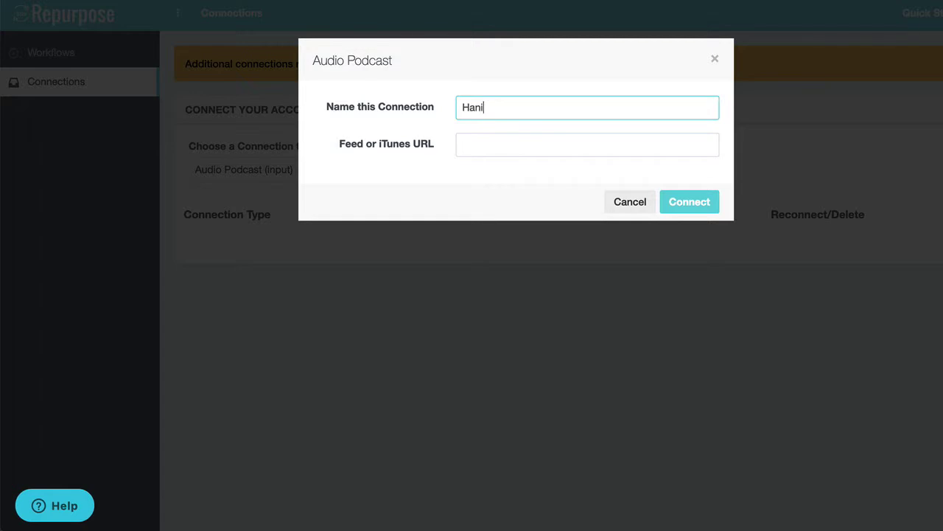
{"action": "type", "text": "'s Podcast"}
{"action": "left_click", "coordinate": [539, 141]}
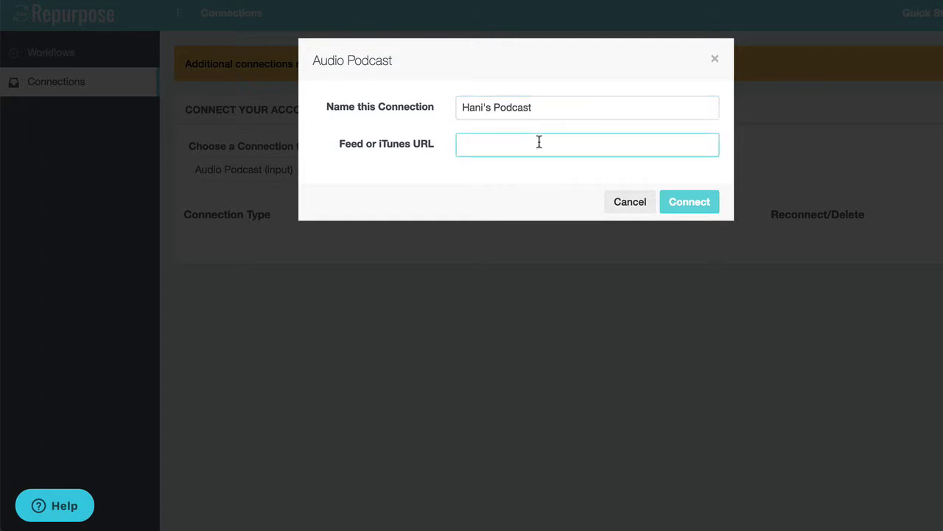
{"action": "type", "text": "htpp"}
{"action": "type", "text": "ps://"}
{"action": "type", "text": "hmourra"}
{"action": "type", "text": ".libsy"}
{"action": "type", "text": "n.com/"}
{"action": "type", "text": "/rs"}
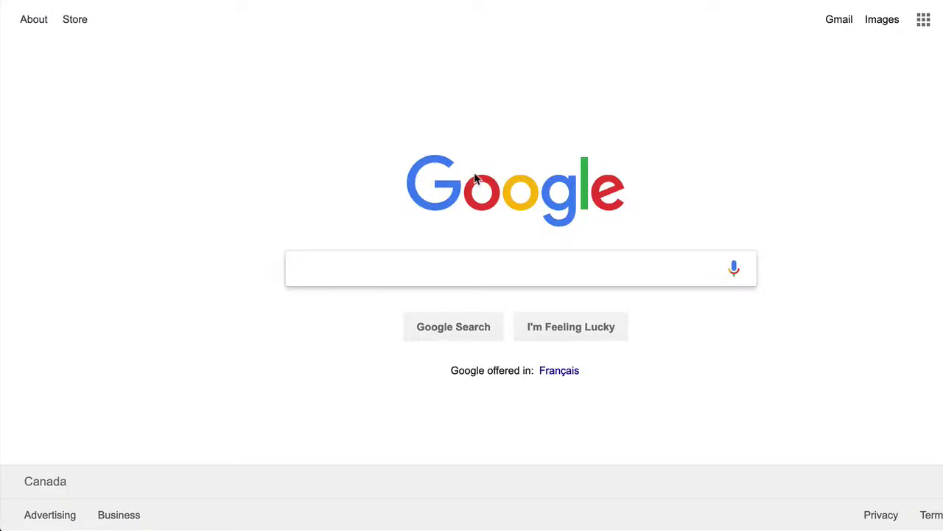
- Google 'bad boys of tech itunes', open The Bad Boys of Tech iTunes page and copy its URL
{"action": "left_click", "coordinate": [458, 272]}
{"action": "type", "text": "bad bo"}
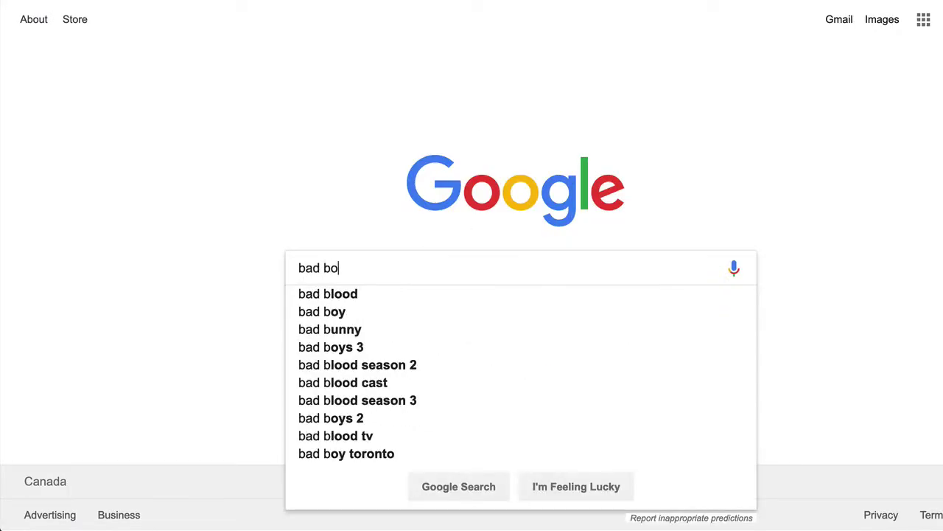
{"action": "type", "text": "ys of tech "}
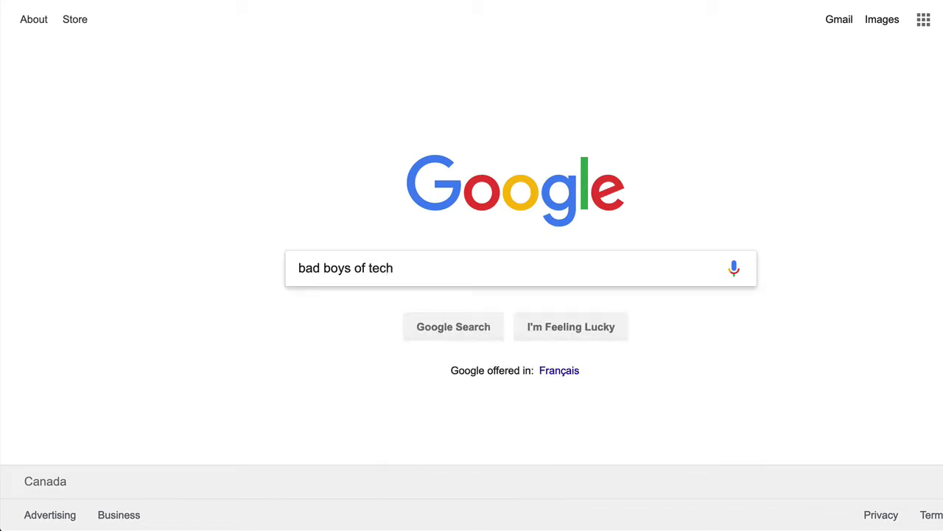
{"action": "type", "text": "itunes"}
{"action": "key", "text": "Return"}
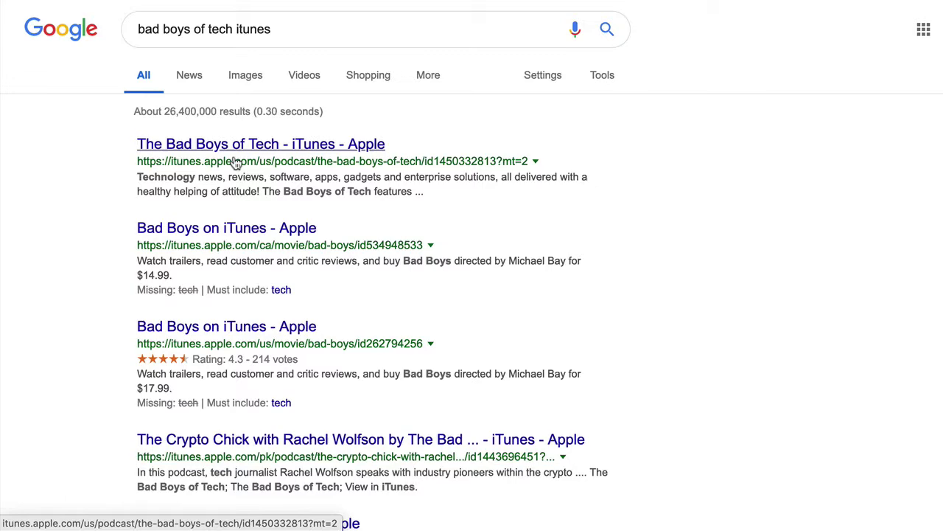
{"action": "left_click", "coordinate": [209, 145]}
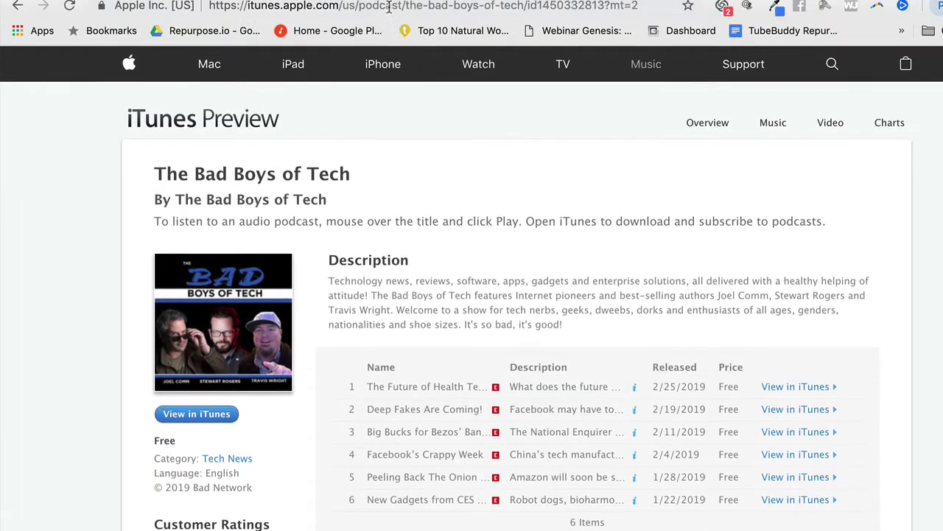
{"action": "left_click", "coordinate": [395, 10]}
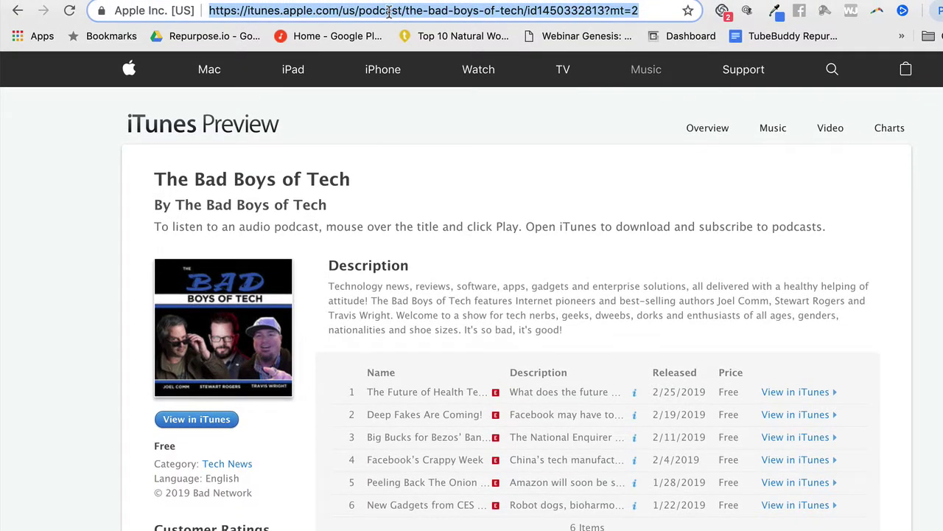
{"action": "right_click", "coordinate": [395, 12]}
{"action": "left_click", "coordinate": [440, 110]}
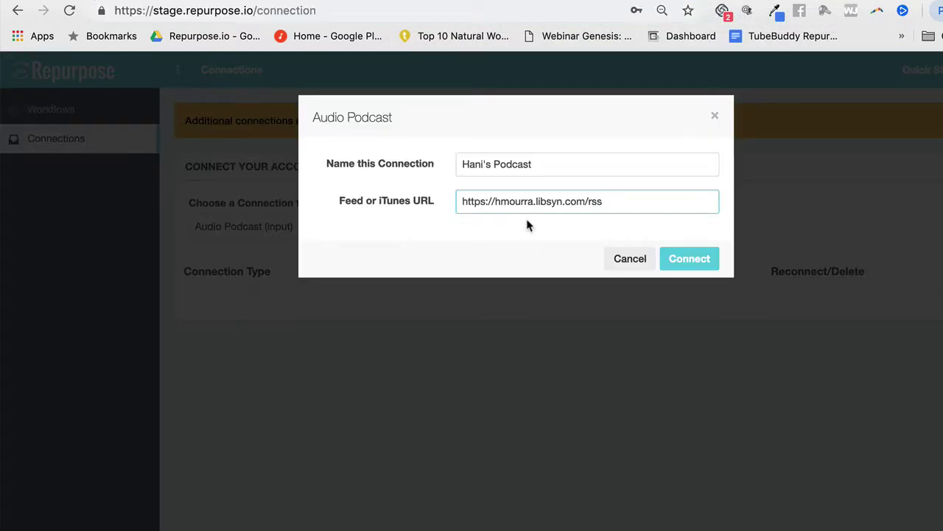
- Replace the libsyn feed with the copied iTunes URL, connect, and finish the podcast connection
{"action": "left_click_drag", "start_coordinate": [644, 143], "coordinate": [445, 153]}
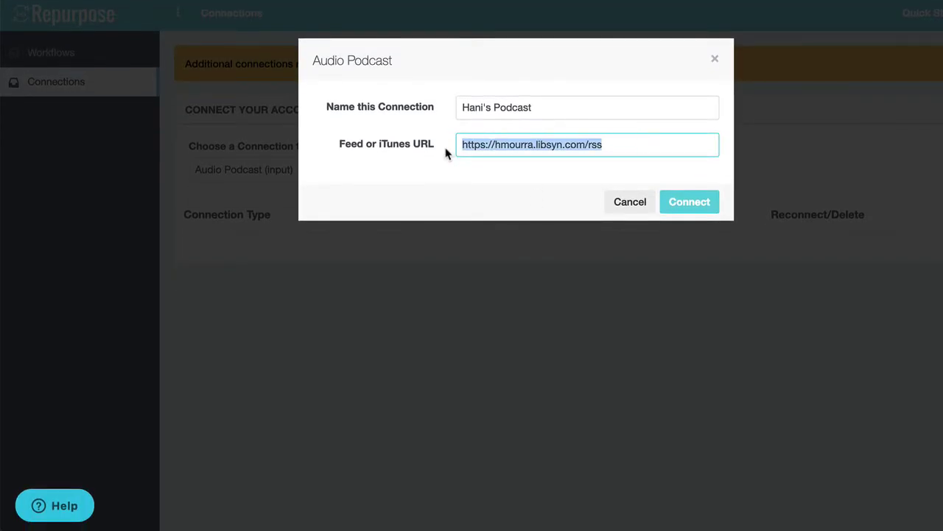
{"action": "key", "text": "ctrl+v"}
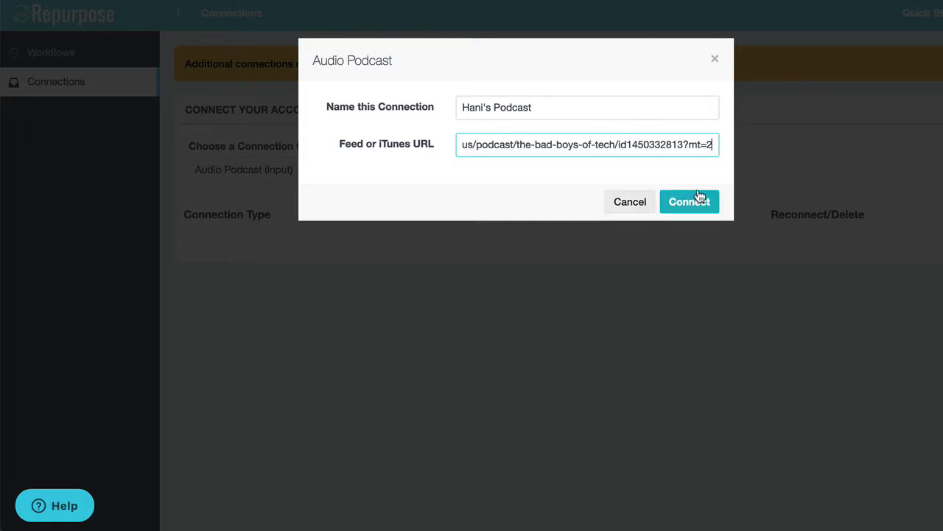
{"action": "left_click", "coordinate": [699, 201]}
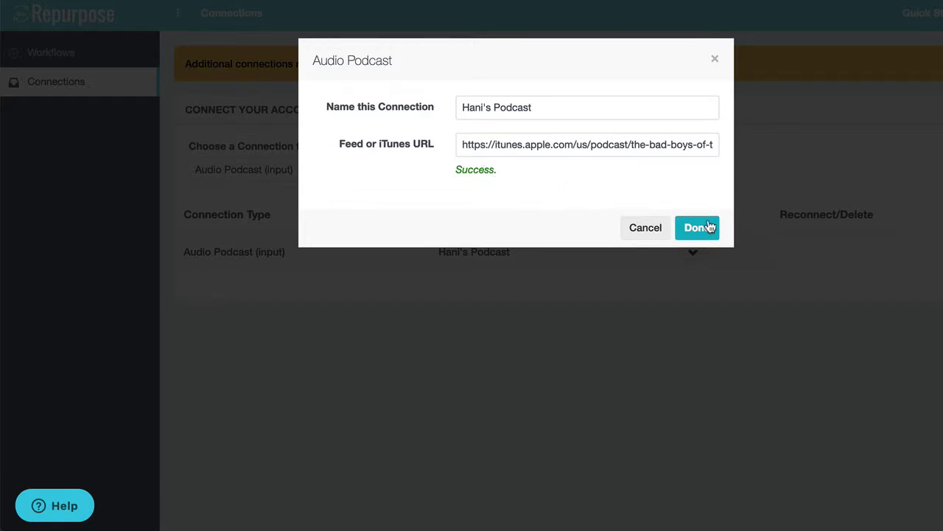
{"action": "left_click", "coordinate": [708, 227]}
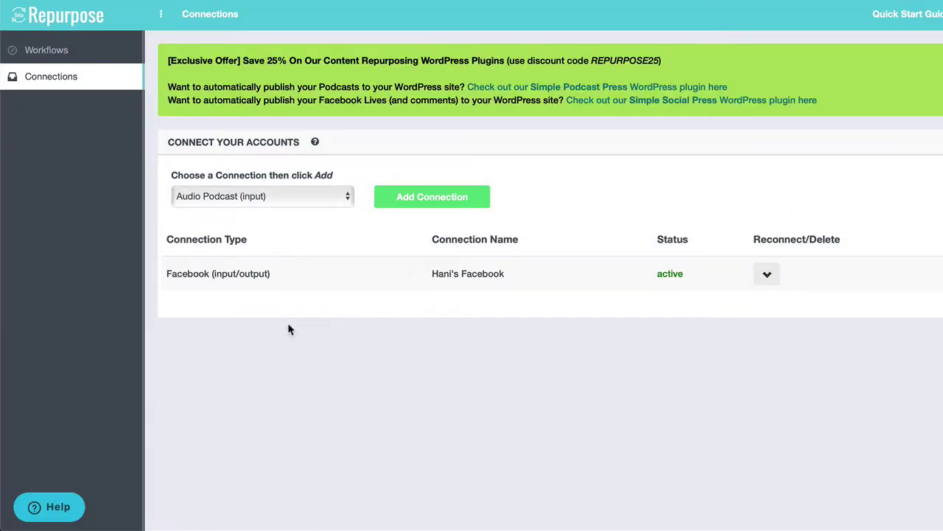
- Add a Binge Network (output) connection named 'Hanis's Binge Channel'
{"action": "left_click", "coordinate": [280, 199]}
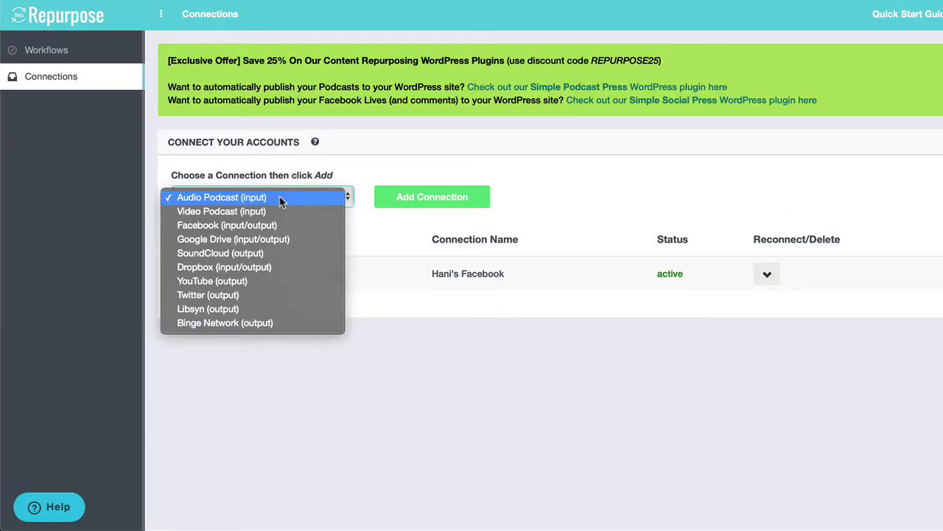
{"action": "left_click", "coordinate": [269, 325]}
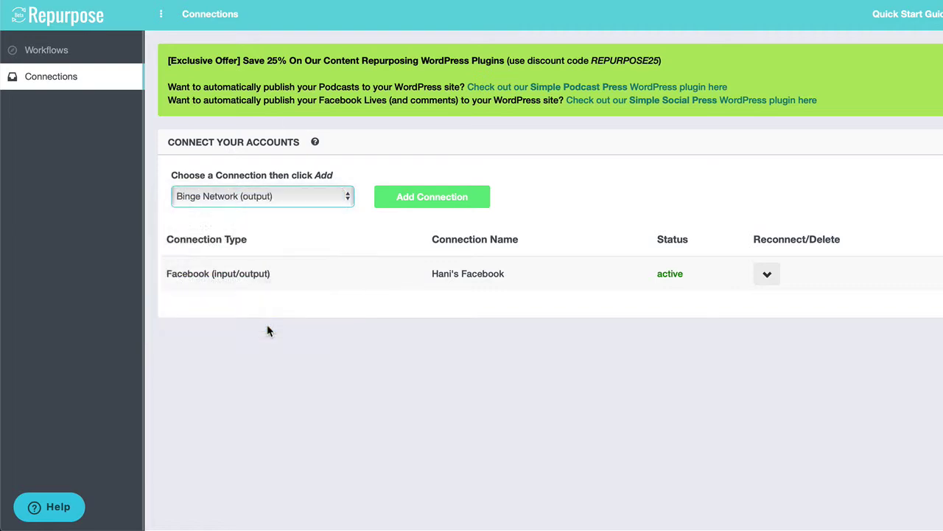
{"action": "left_click", "coordinate": [432, 197]}
{"action": "left_click", "coordinate": [478, 106]}
{"action": "type", "text": "H"}
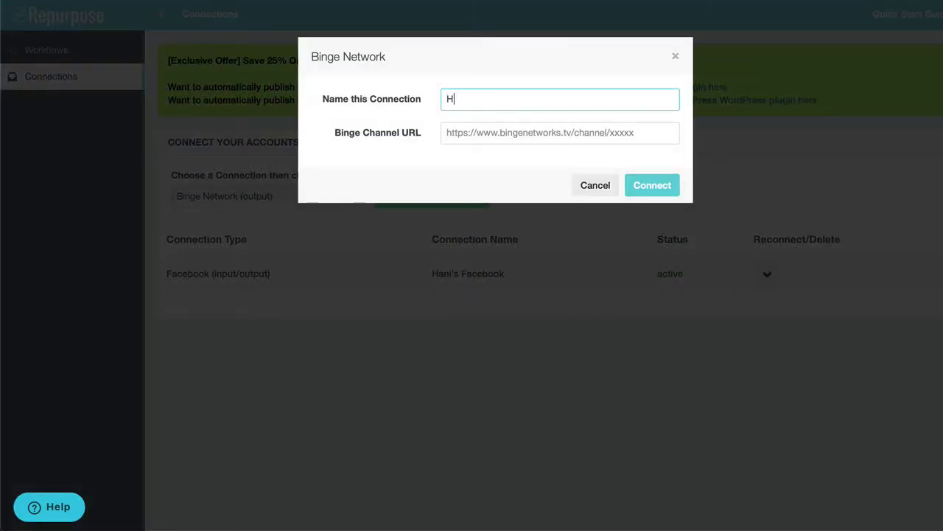
{"action": "type", "text": "anis's Binge Channel"}
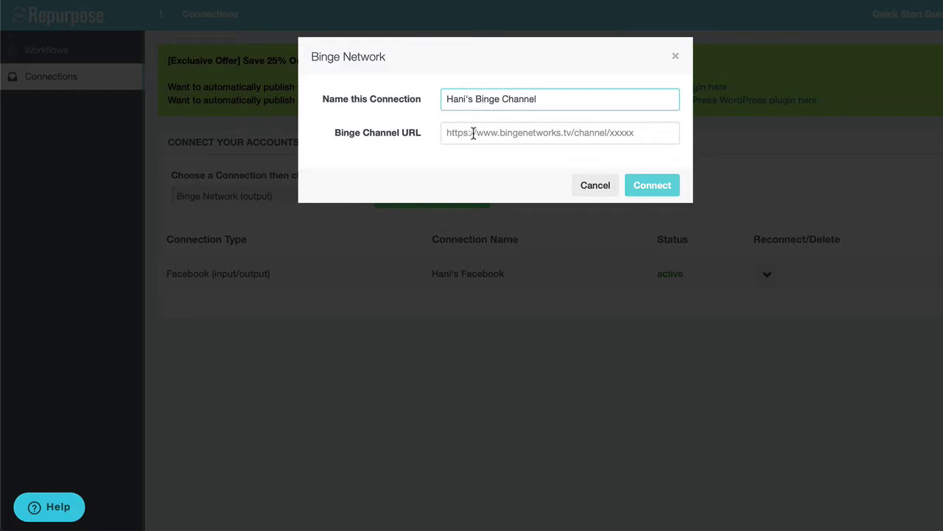
- On the Binge Networks site, search for 'repurpose'
{"action": "left_click", "coordinate": [600, 1]}
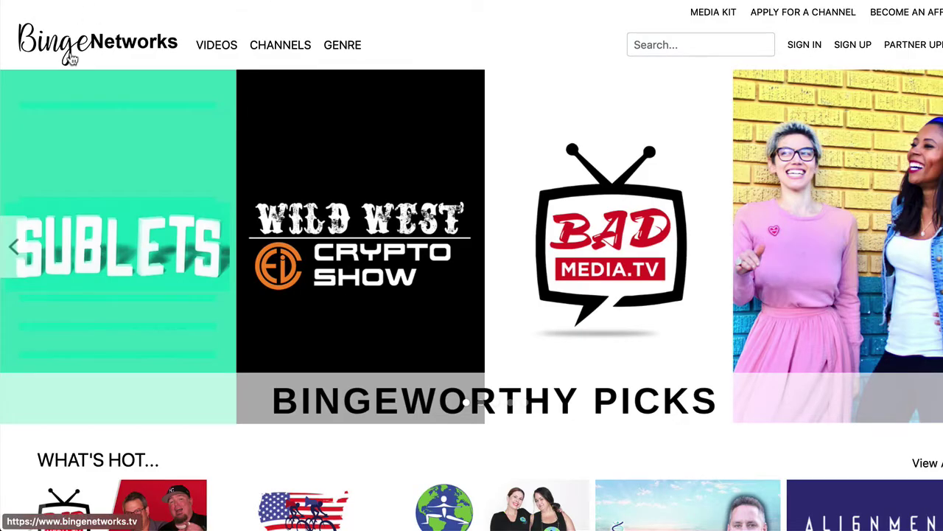
{"action": "left_click", "coordinate": [719, 41]}
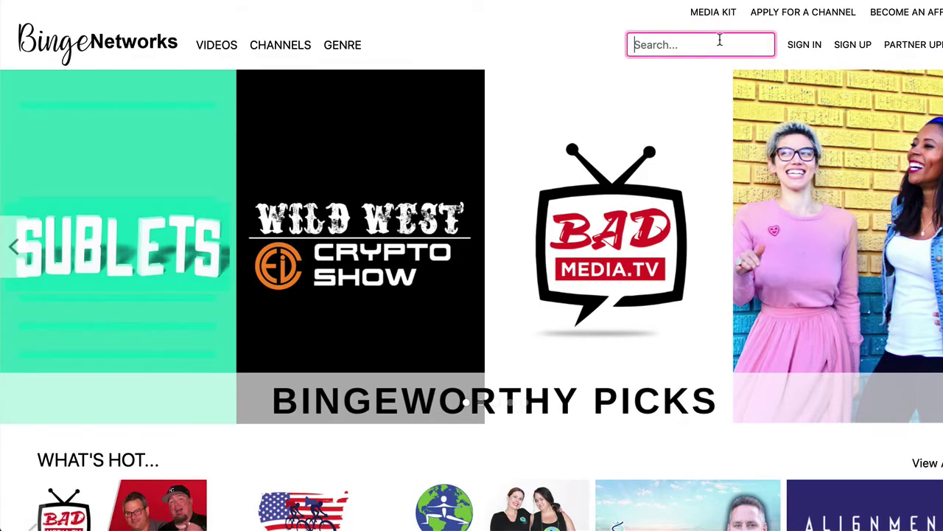
{"action": "type", "text": "repurpose"}
{"action": "key", "text": "Return"}
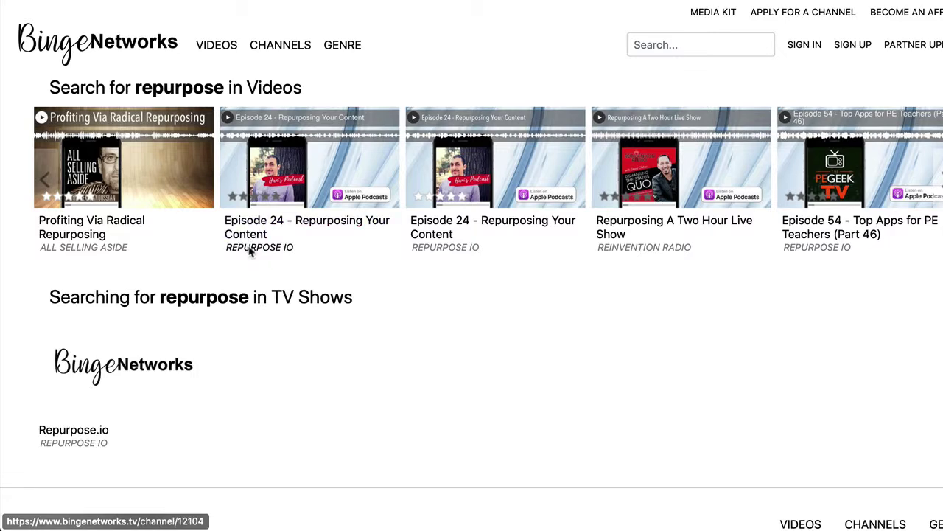
- Copy the REPURPOSE IO channel page's URL and return to Repurpose
{"action": "left_click", "coordinate": [250, 251]}
{"action": "mouse_move", "coordinate": [506, 51]}
{"action": "left_click", "coordinate": [503, 13]}
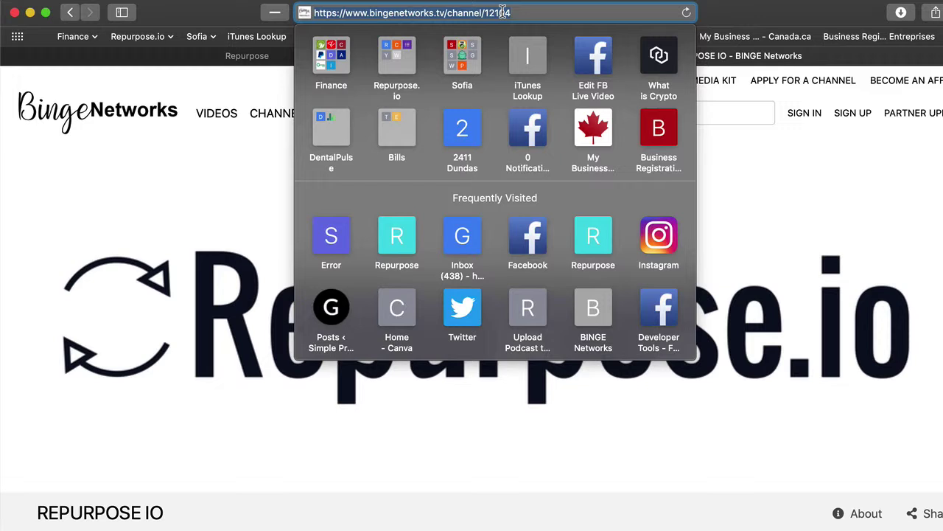
{"action": "right_click", "coordinate": [456, 12]}
{"action": "left_click", "coordinate": [474, 34]}
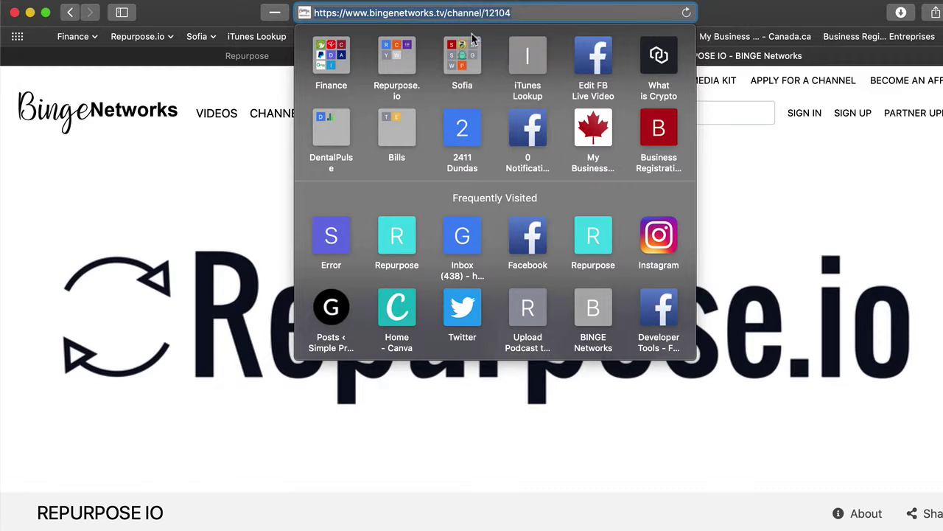
{"action": "left_click", "coordinate": [267, 55]}
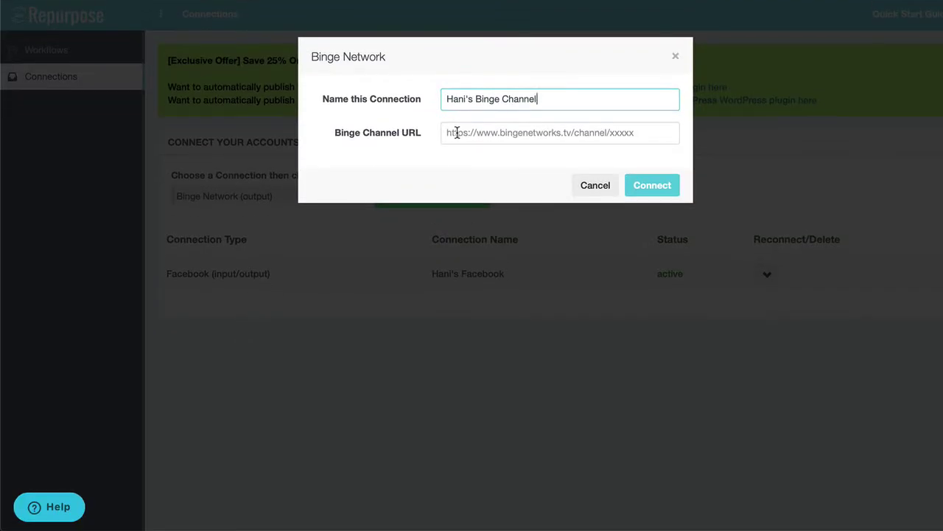
- Paste the Binge channel URL into the connection form and connect
{"action": "right_click", "coordinate": [457, 133]}
{"action": "left_click", "coordinate": [480, 169]}
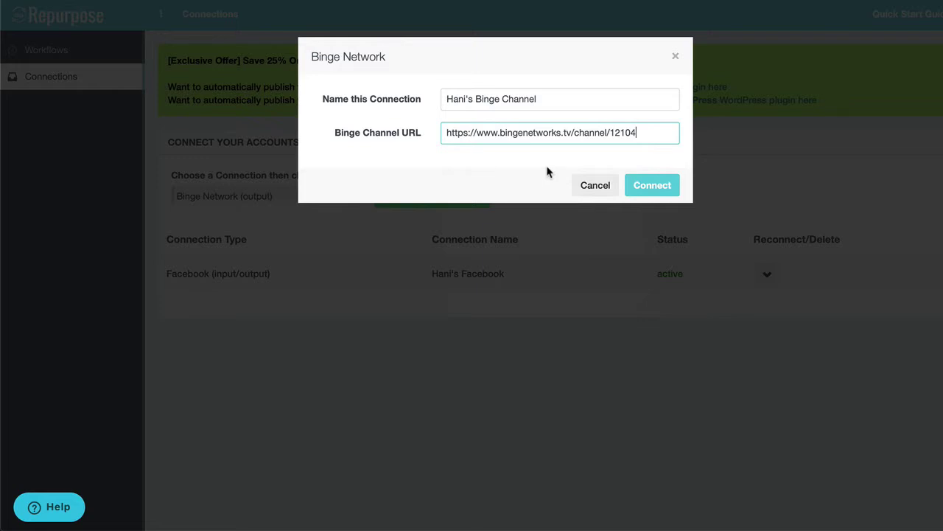
{"action": "left_click", "coordinate": [652, 190]}
- Log in to Binge Network with the account username and password
{"action": "left_click", "coordinate": [500, 98]}
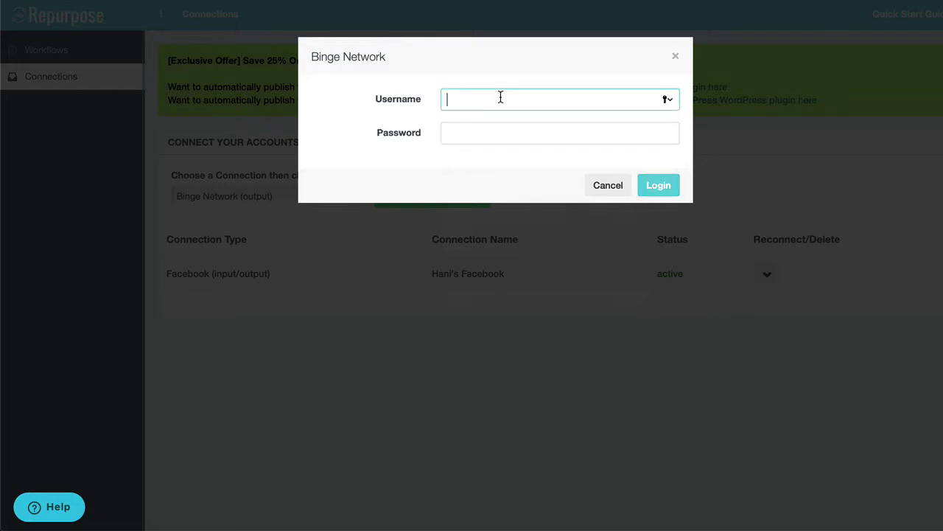
{"action": "type", "text": "hanimourra"}
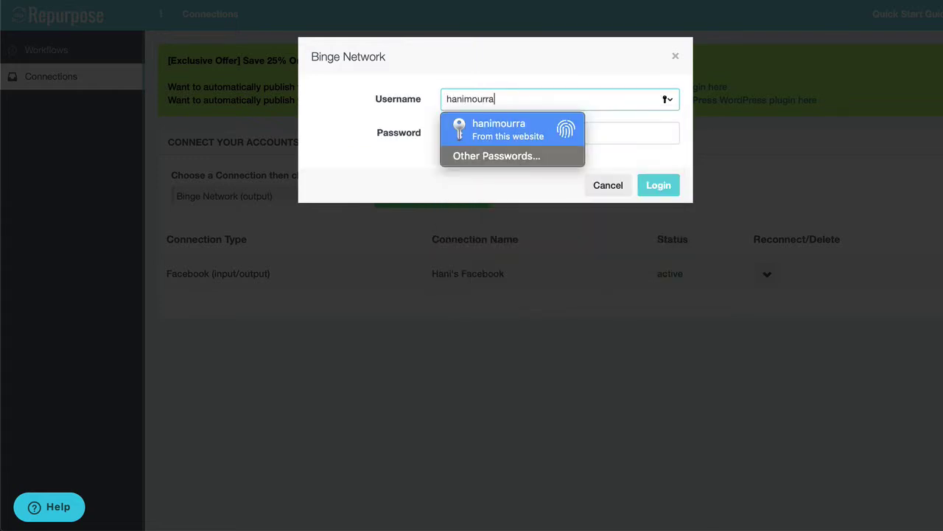
{"action": "key", "text": "Tab"}
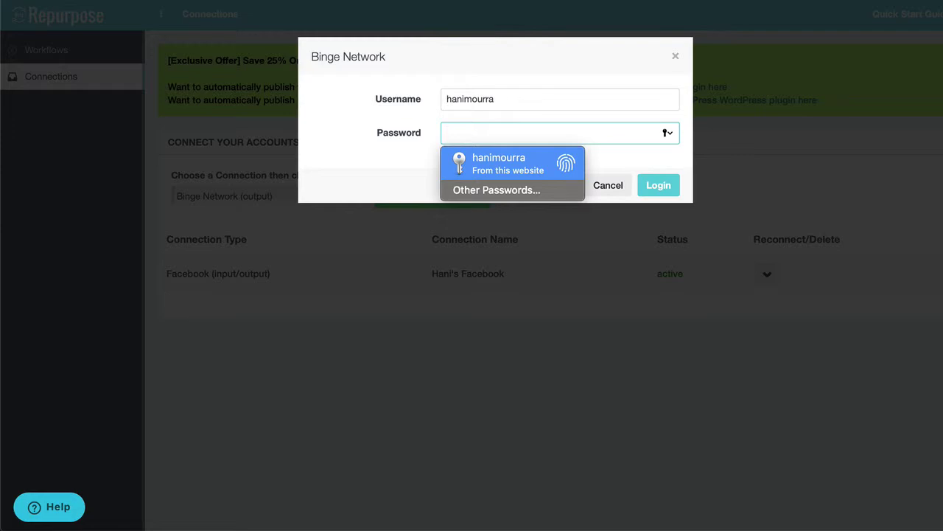
{"action": "type", "text": "••"}
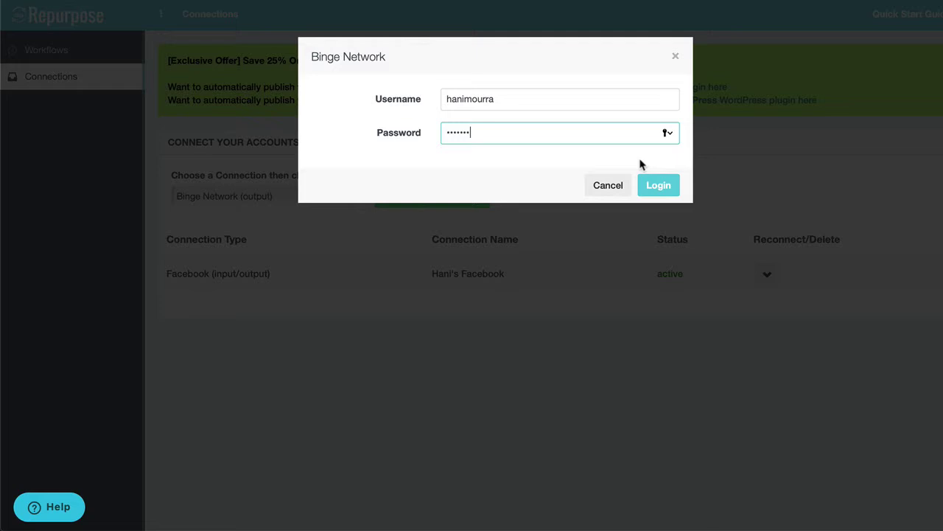
{"action": "left_click", "coordinate": [659, 186]}
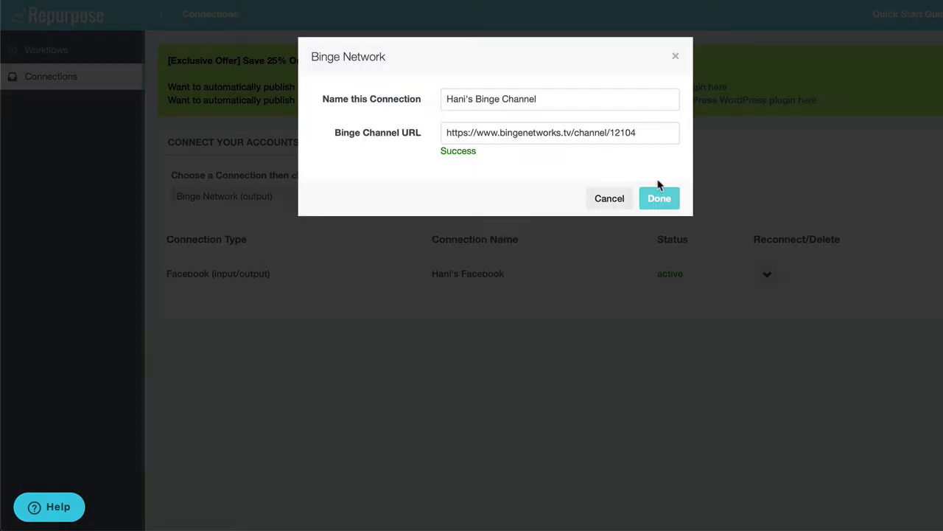
- Save the Binge connection and start a new workflow named 'Hani's Podcast to Bing'
{"action": "left_click", "coordinate": [658, 196]}
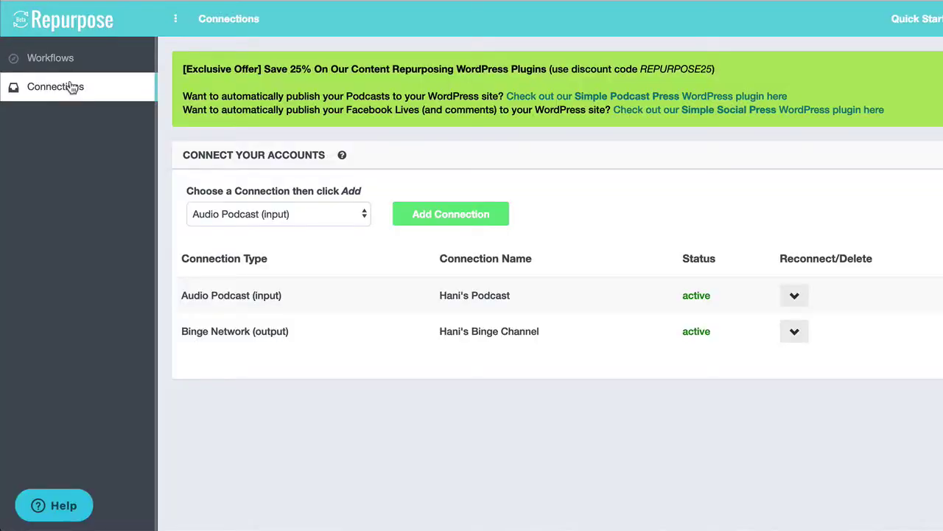
{"action": "left_click", "coordinate": [65, 62]}
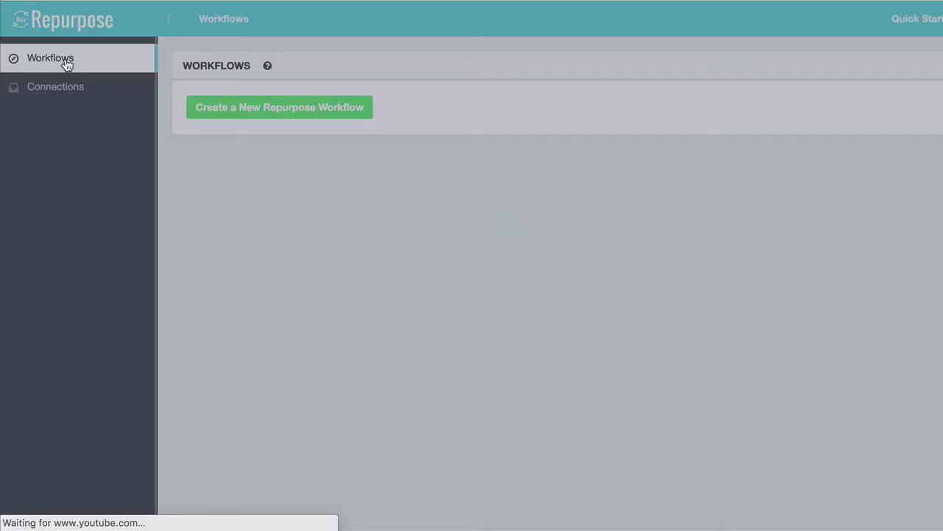
{"action": "left_click", "coordinate": [259, 196]}
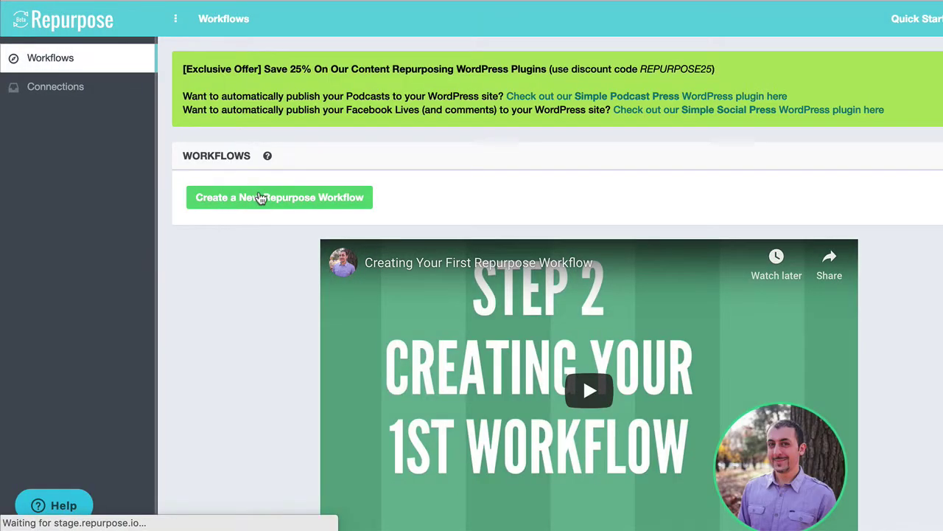
{"action": "left_click", "coordinate": [540, 155]}
{"action": "type", "text": "H"}
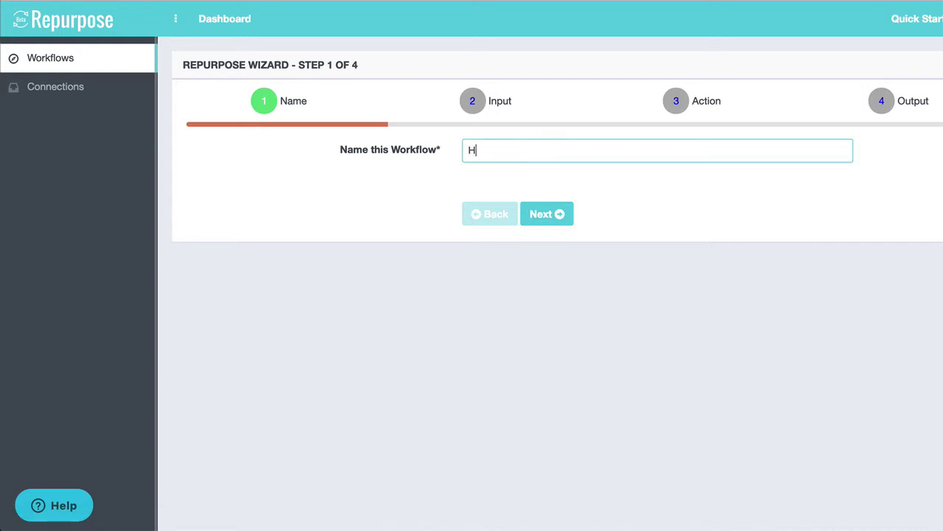
{"action": "type", "text": "ani's Podcast to Binge"}
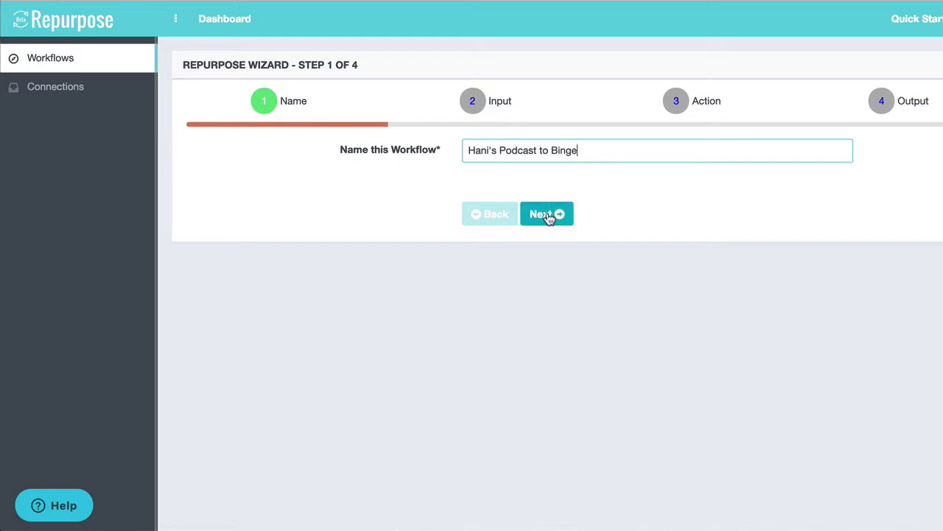
- Use Audio Podcast Feed as input and Convert Audio to Video, Full Episode as action
{"action": "left_click", "coordinate": [544, 214]}
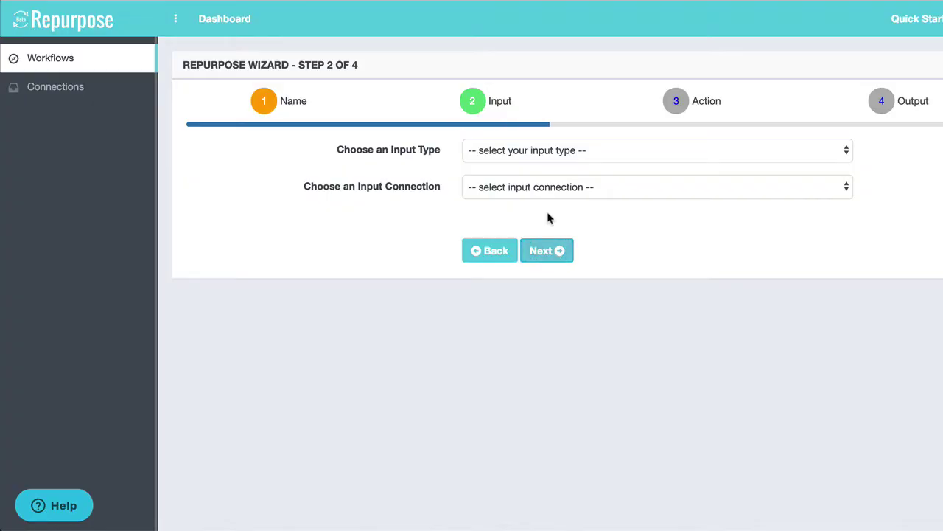
{"action": "left_click", "coordinate": [524, 156]}
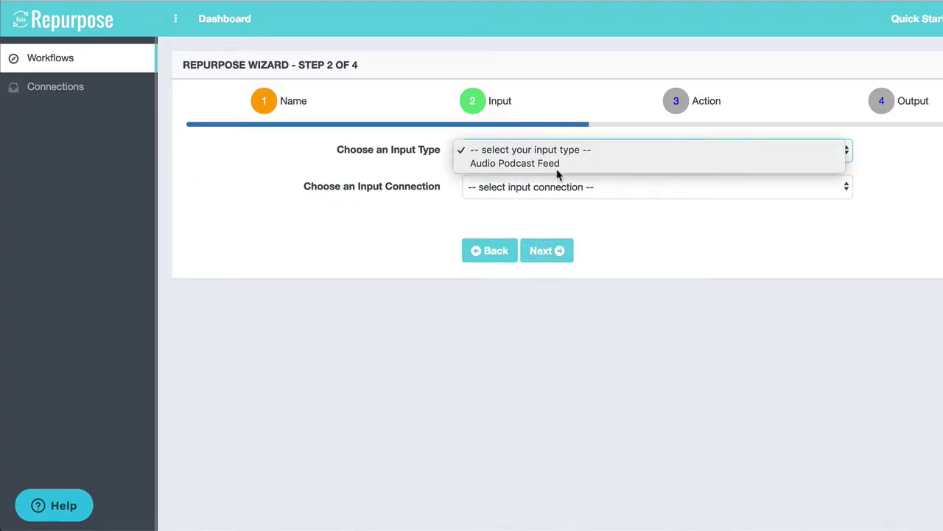
{"action": "left_click", "coordinate": [558, 163]}
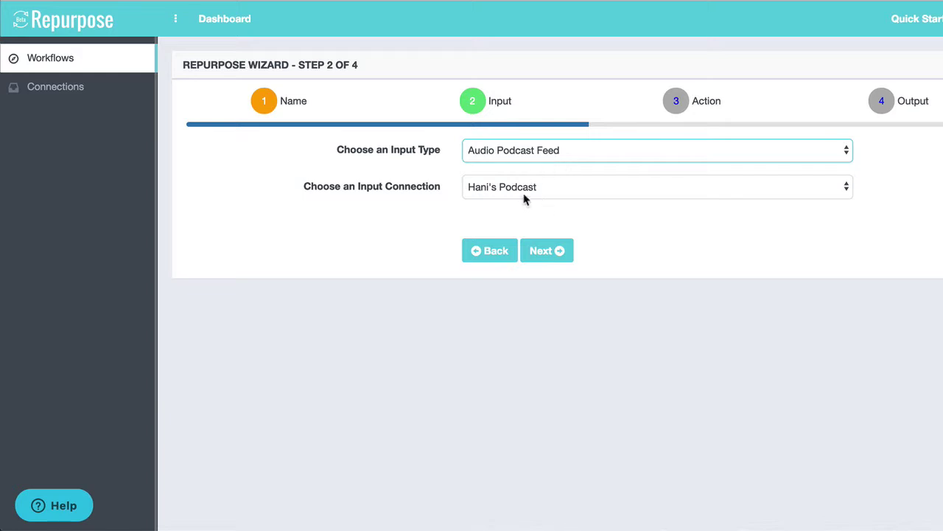
{"action": "left_click", "coordinate": [554, 253]}
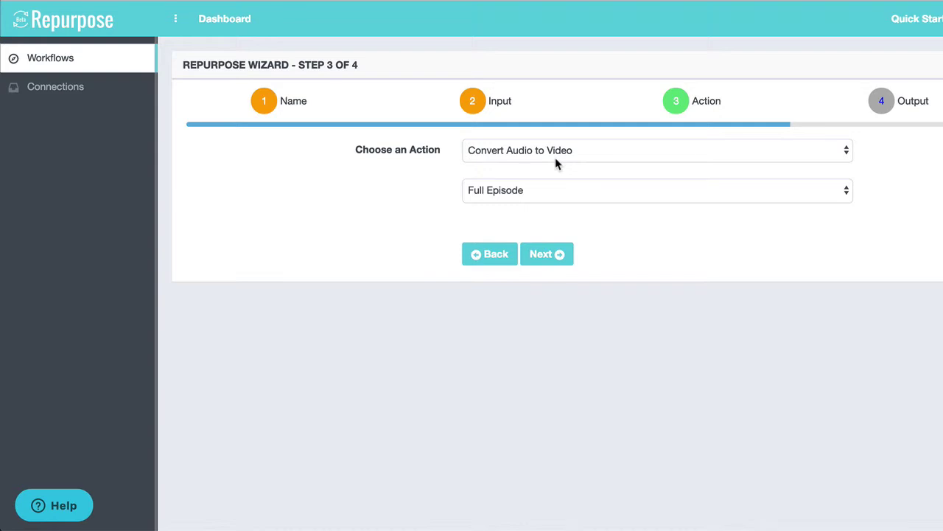
{"action": "left_click", "coordinate": [534, 195]}
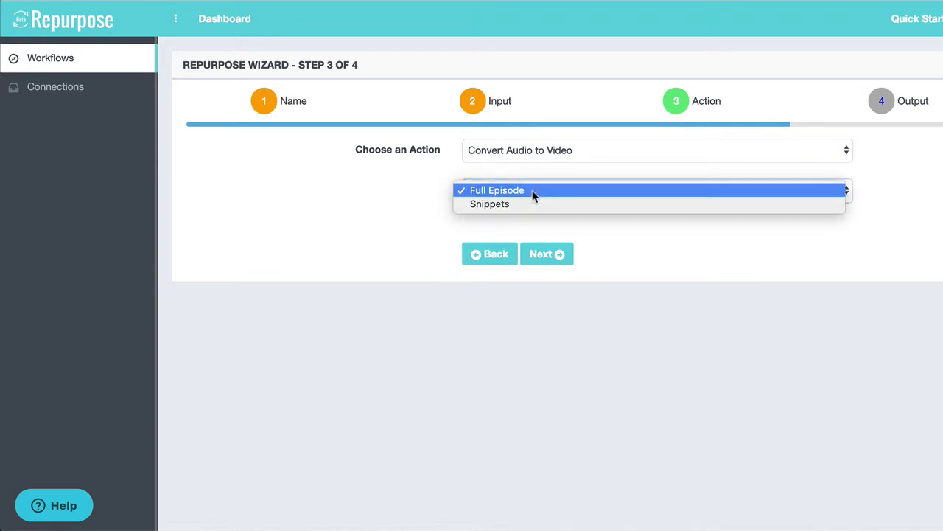
{"action": "left_click", "coordinate": [528, 193]}
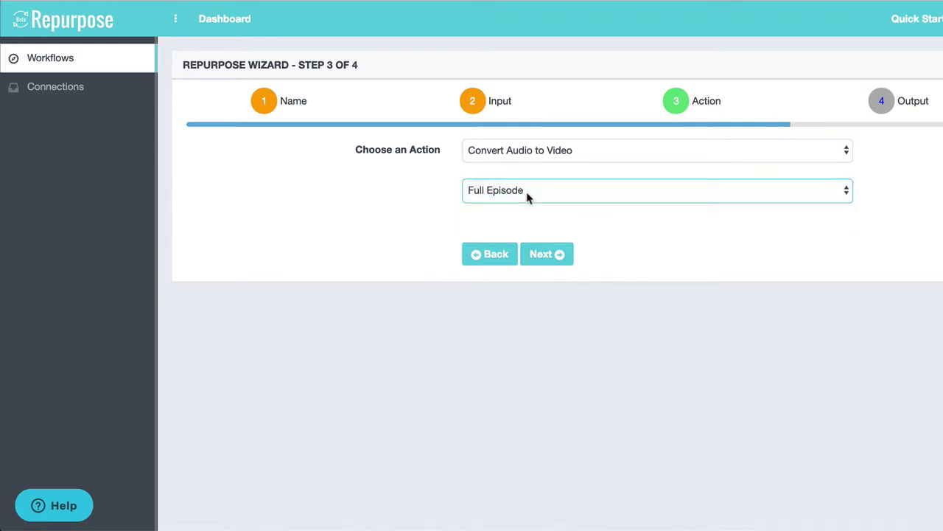
- Choose Hani's Binge Channel as the workflow's output connection
{"action": "left_click", "coordinate": [542, 258]}
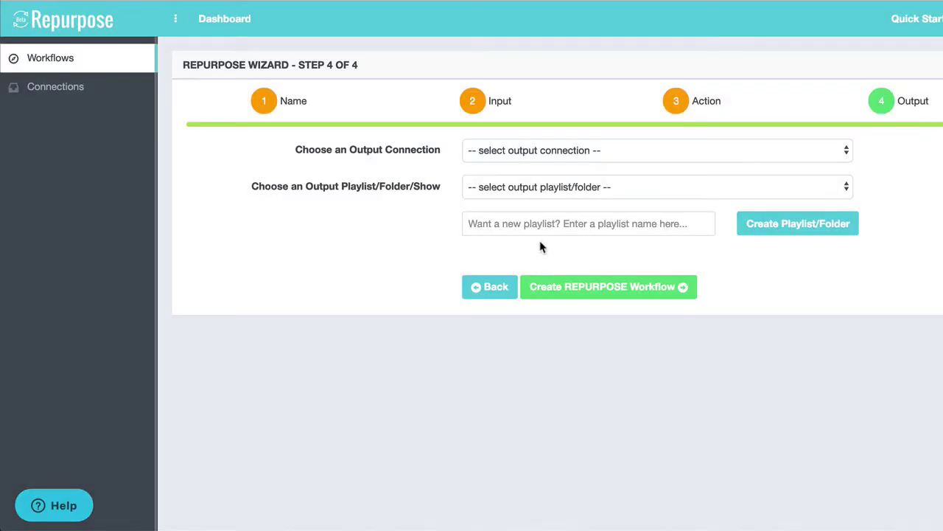
{"action": "left_click", "coordinate": [546, 156]}
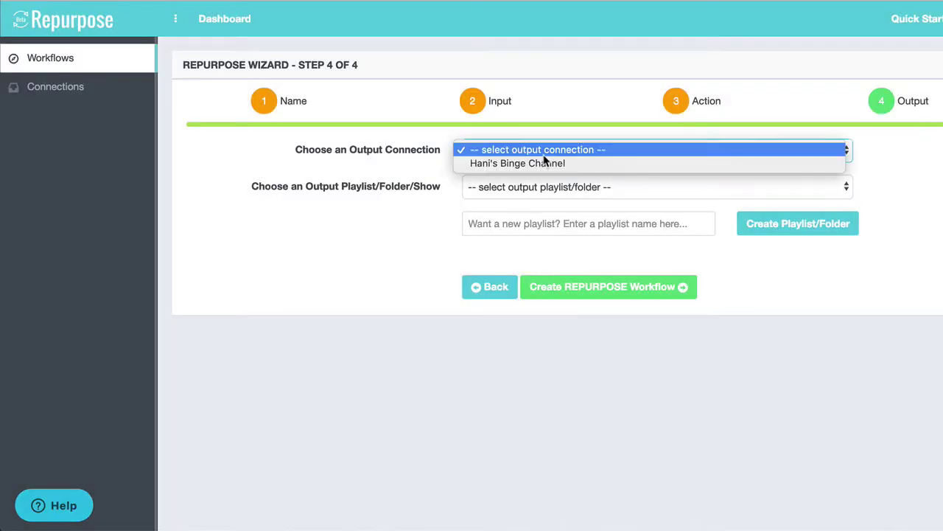
{"action": "left_click", "coordinate": [592, 162]}
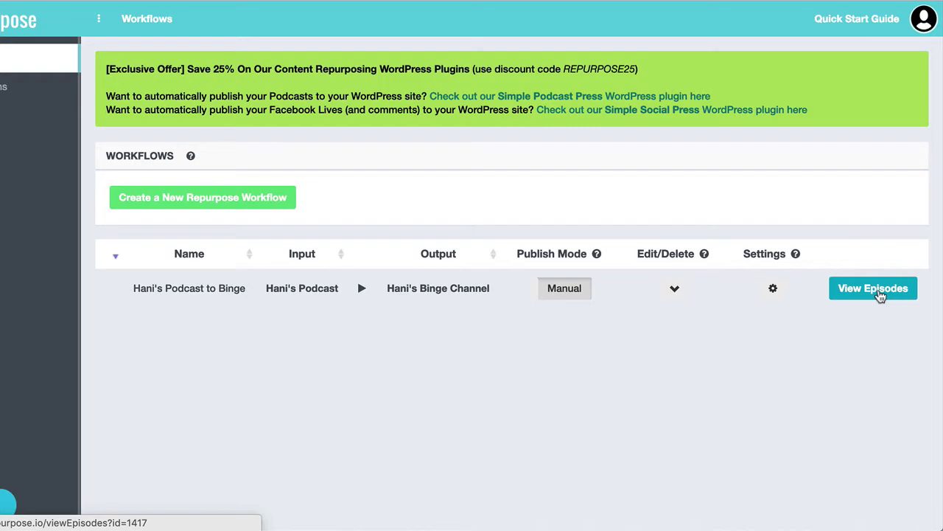
- View the workflow's episodes and review the newest episode's publish title and description
{"action": "left_click", "coordinate": [877, 290]}
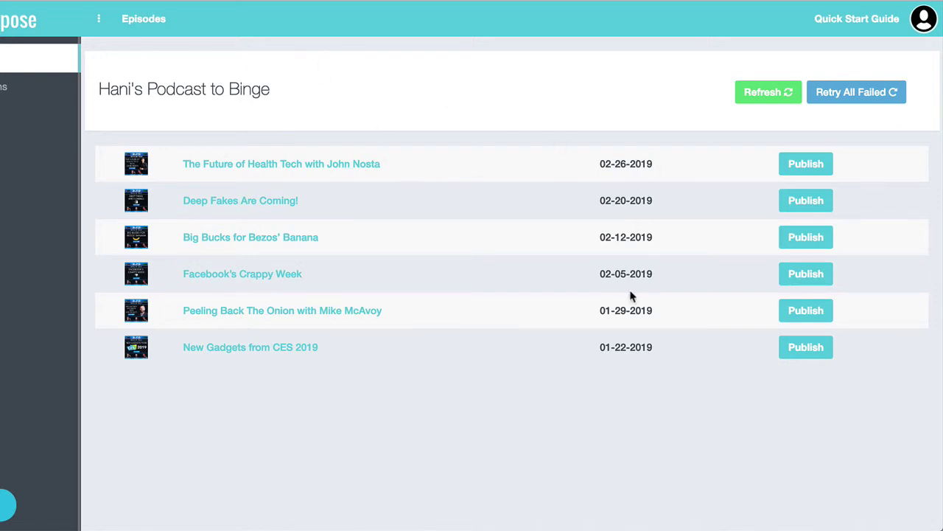
{"action": "left_click", "coordinate": [820, 169]}
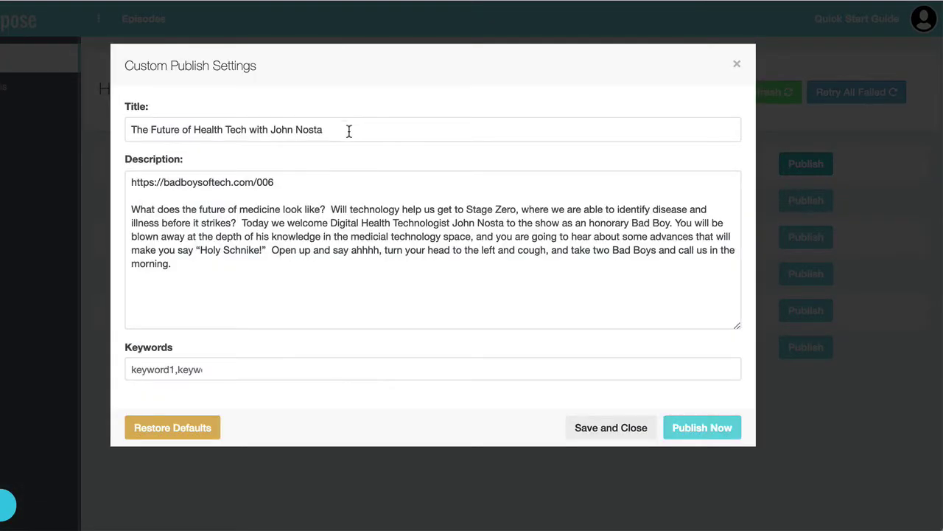
{"action": "left_click", "coordinate": [350, 131]}
{"action": "left_click", "coordinate": [289, 219]}
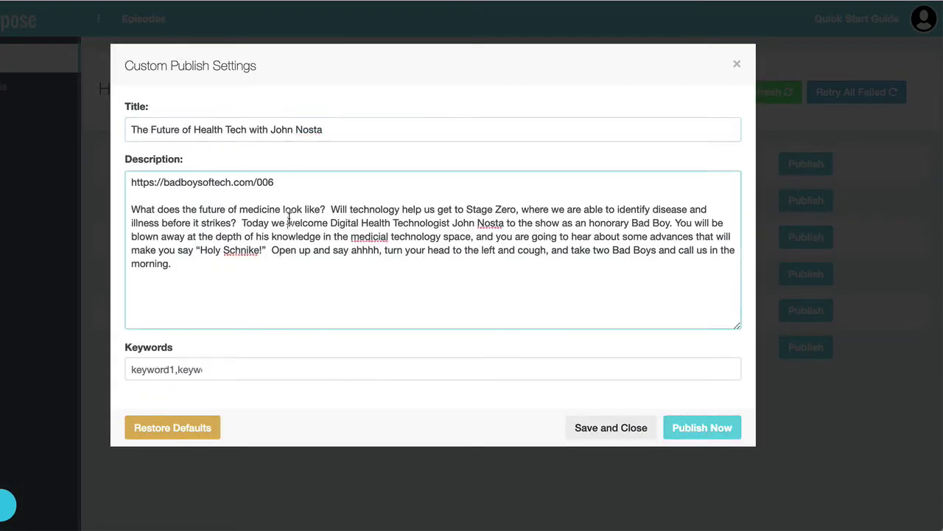
{"action": "left_click", "coordinate": [362, 131]}
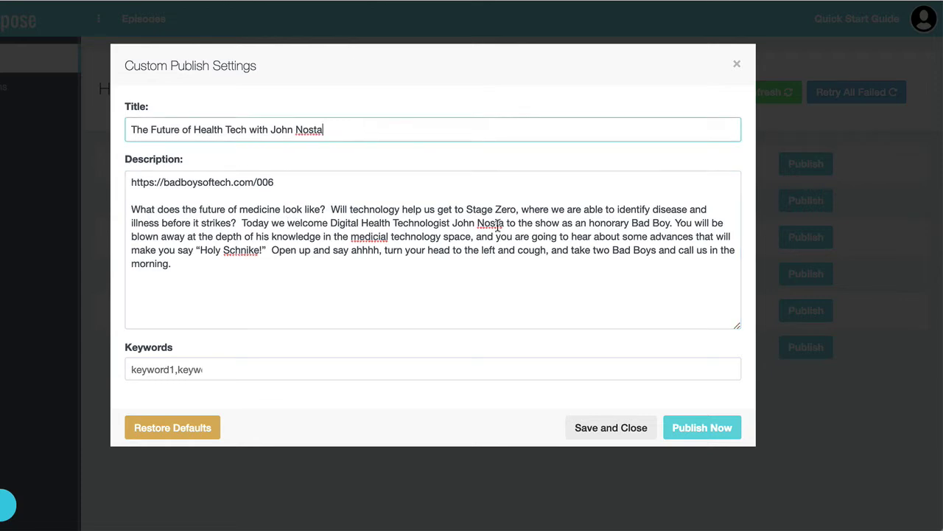
- Publish The Future of Health Tech episode to Binge immediately and let it reach Done
{"action": "left_click", "coordinate": [702, 428]}
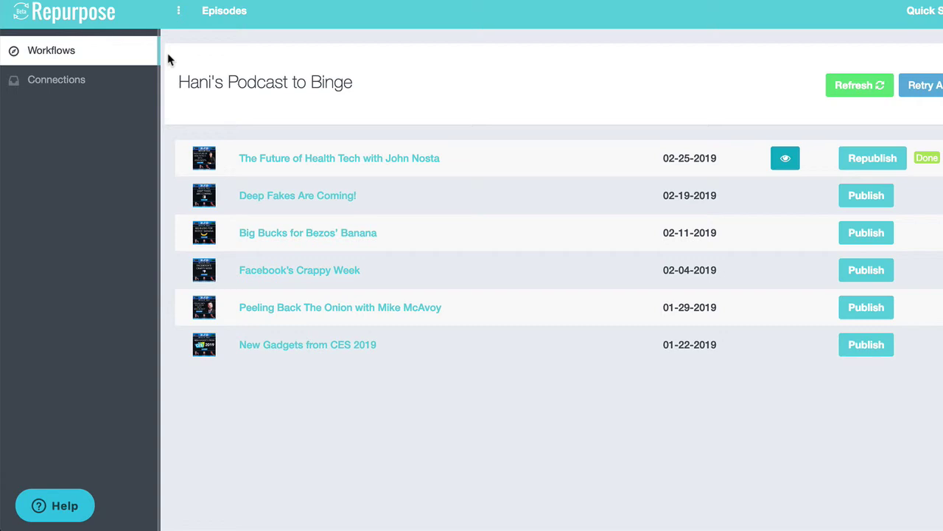
- Change the workflow's Publish Mode from Manual to Auto and view its queued episodes
{"action": "left_click", "coordinate": [81, 56]}
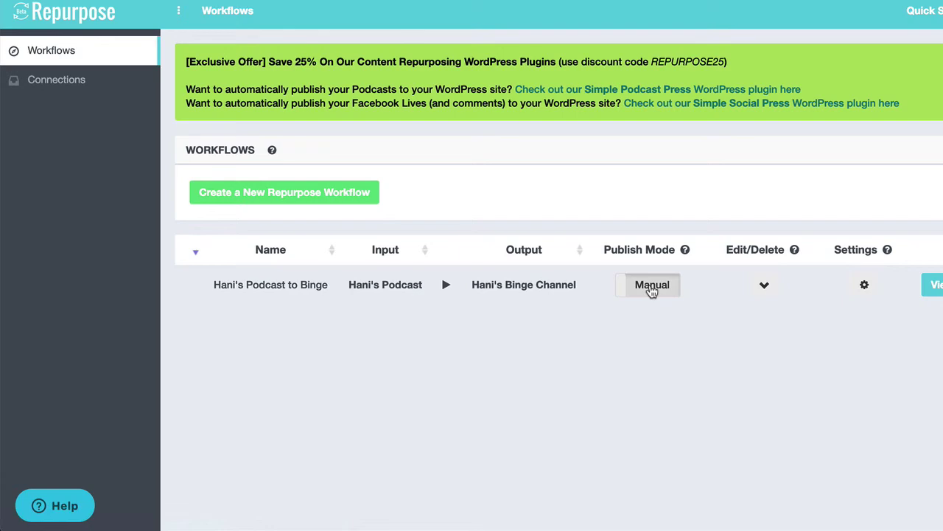
{"action": "left_click", "coordinate": [652, 292]}
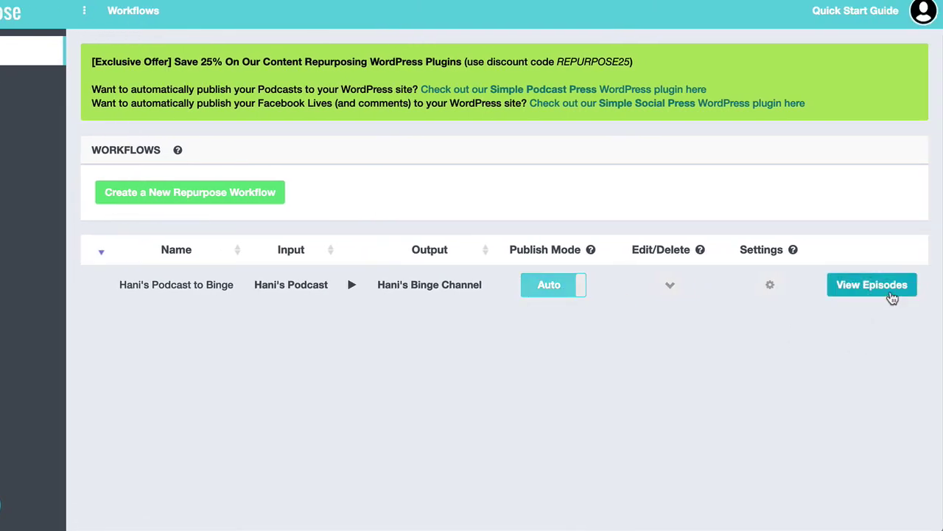
{"action": "left_click", "coordinate": [888, 295]}
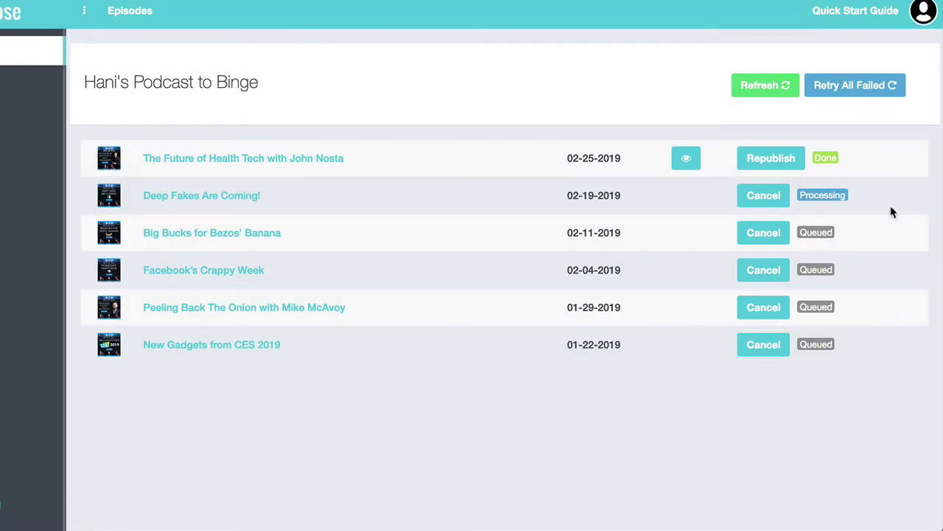